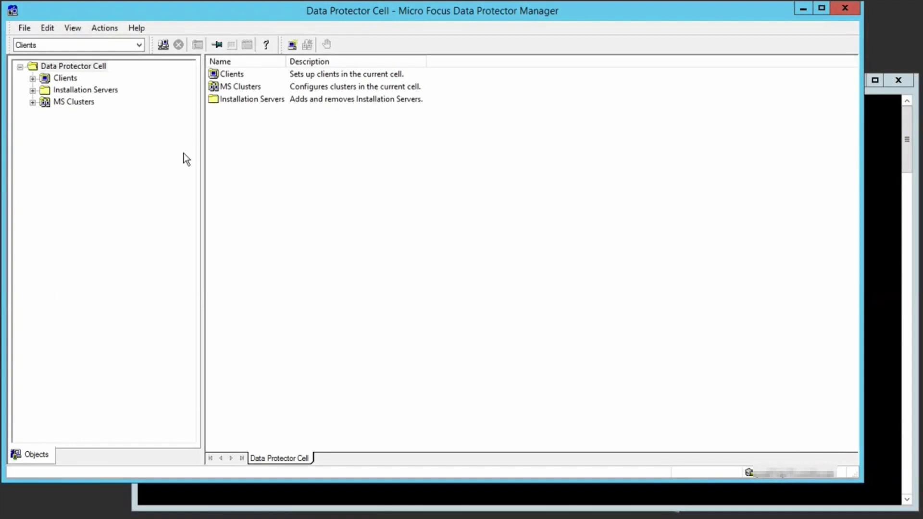
In the Devices & Media context, open the Drive settings of HP:Ultrium 6-SCSI_4 in the HP:MSL G3 Series library
{"action": "left_click", "coordinate": [137, 46]}
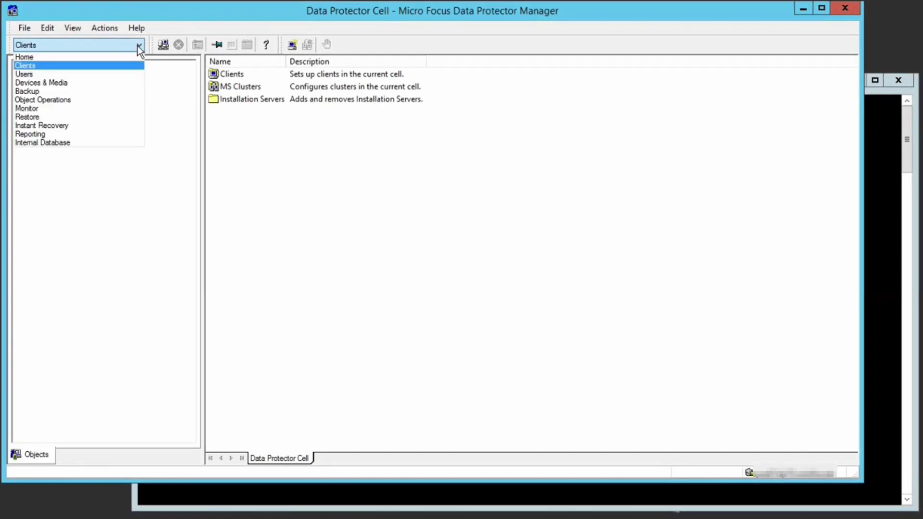
{"action": "left_click", "coordinate": [120, 83]}
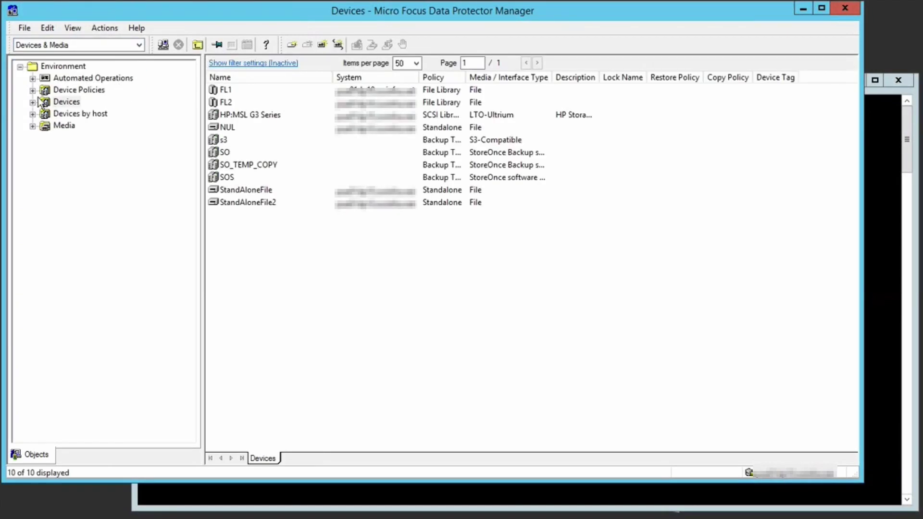
{"action": "left_click", "coordinate": [32, 103]}
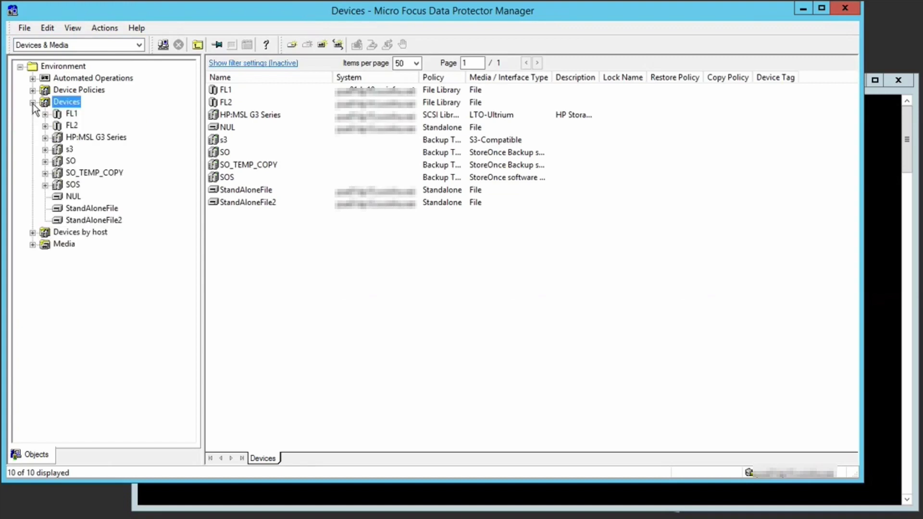
{"action": "left_click", "coordinate": [45, 137]}
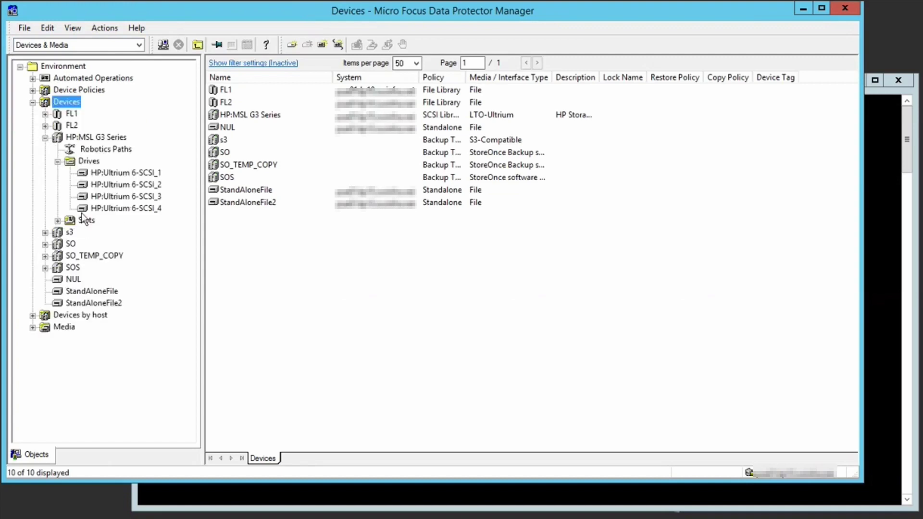
{"action": "left_click", "coordinate": [112, 209]}
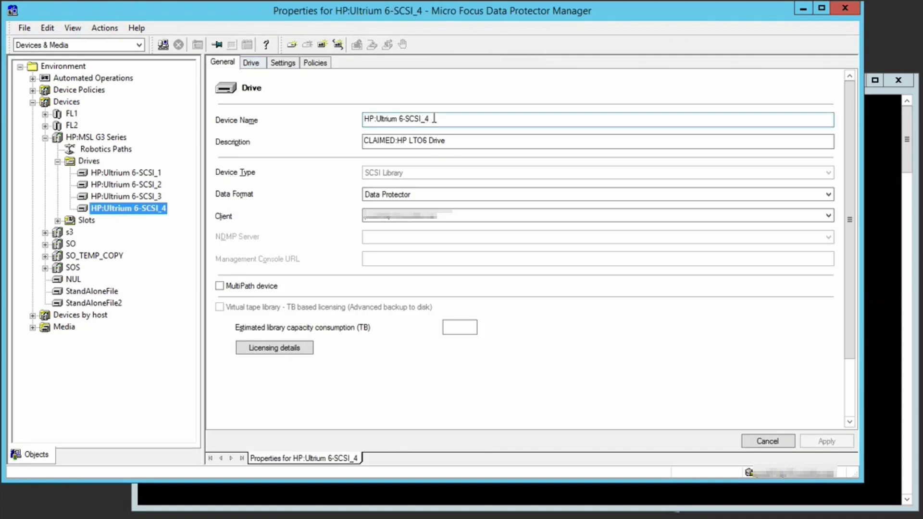
{"action": "left_click_drag", "start_coordinate": [434, 118], "coordinate": [330, 123]}
{"action": "left_click", "coordinate": [250, 65]}
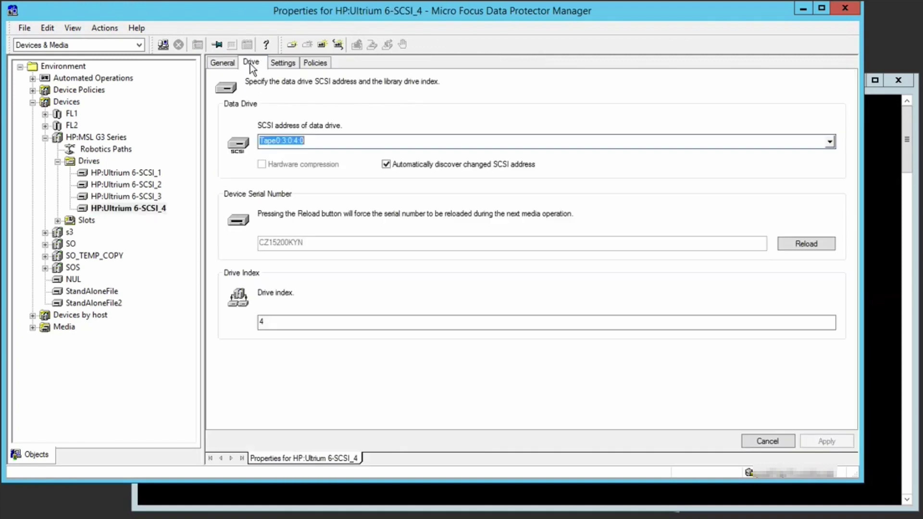
Set the data drive's SCSI address to Tape10:3:0:4:0 and request a reload of its device serial number
{"action": "left_click", "coordinate": [351, 141]}
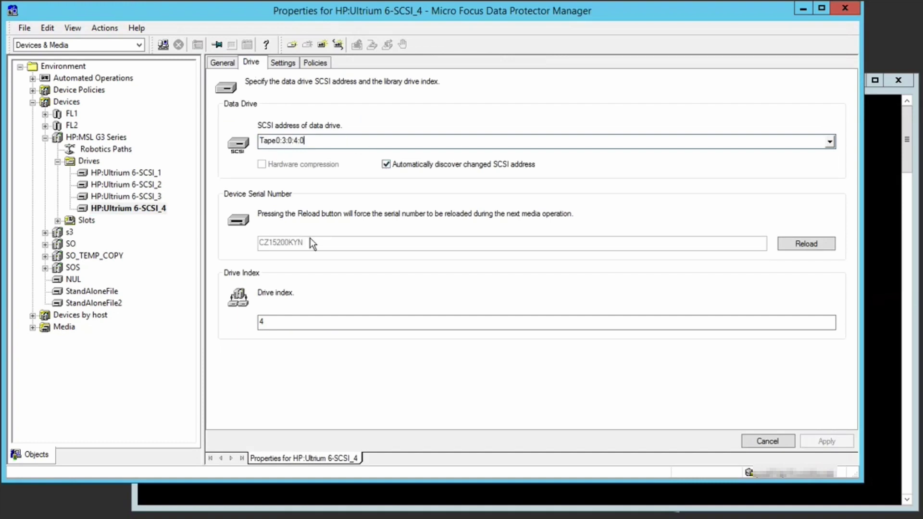
{"action": "double_click", "coordinate": [287, 140]}
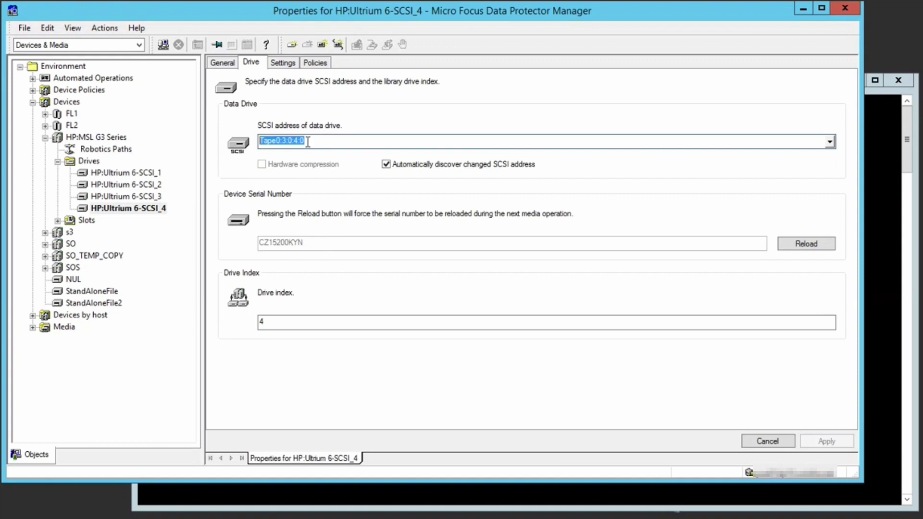
{"action": "left_click", "coordinate": [282, 141]}
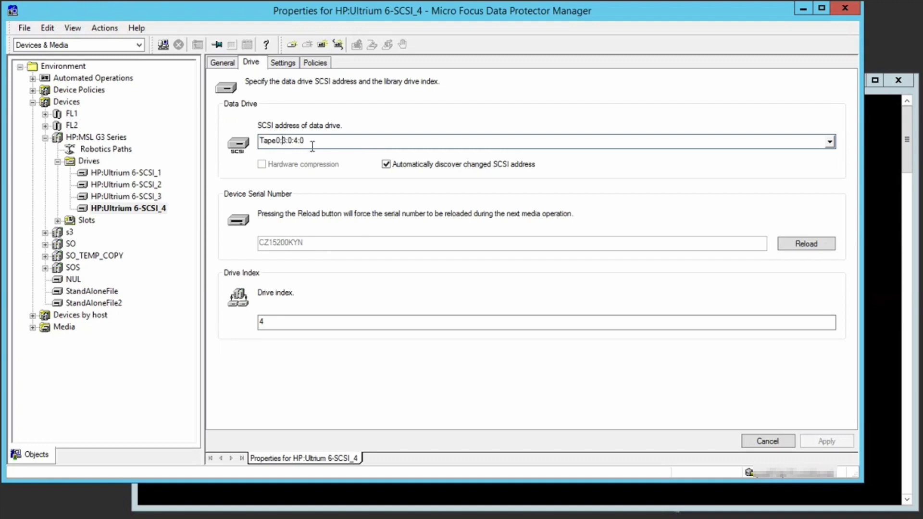
{"action": "key", "text": "Left"}
{"action": "type", "text": "1"}
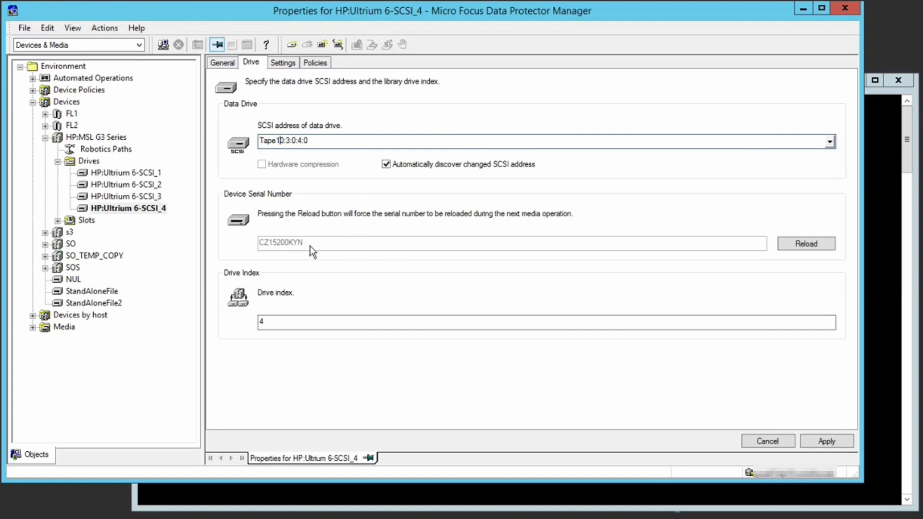
{"action": "left_click", "coordinate": [821, 244]}
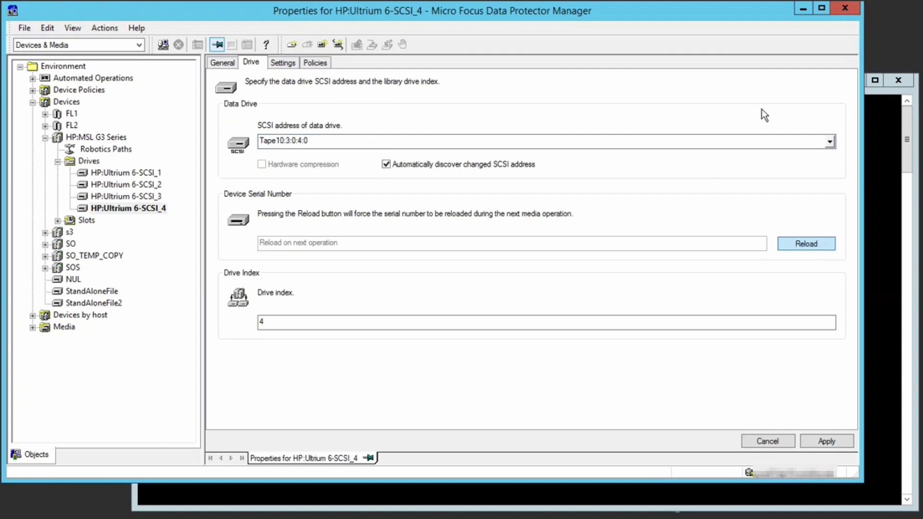
Switch to Command Prompt, run omnidownload -device "HP:Ultrium 6-SCSI_4", and examine the stored drive address and device serial
{"action": "left_click", "coordinate": [881, 158]}
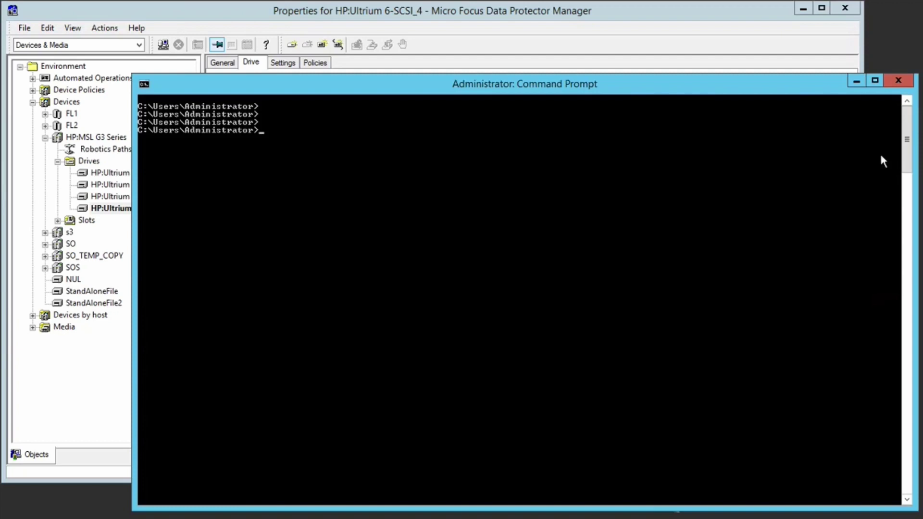
{"action": "key", "text": "Return"}
{"action": "type", "text": "omn"}
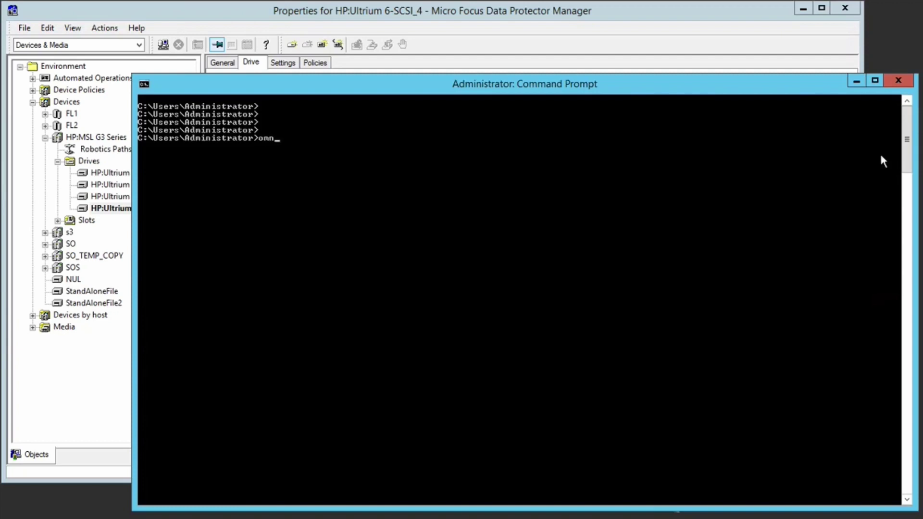
{"action": "type", "text": "idownload -device"}
{"action": "left_click", "coordinate": [142, 11]}
{"action": "left_click", "coordinate": [229, 62]}
{"action": "key", "text": "ctrl+c"}
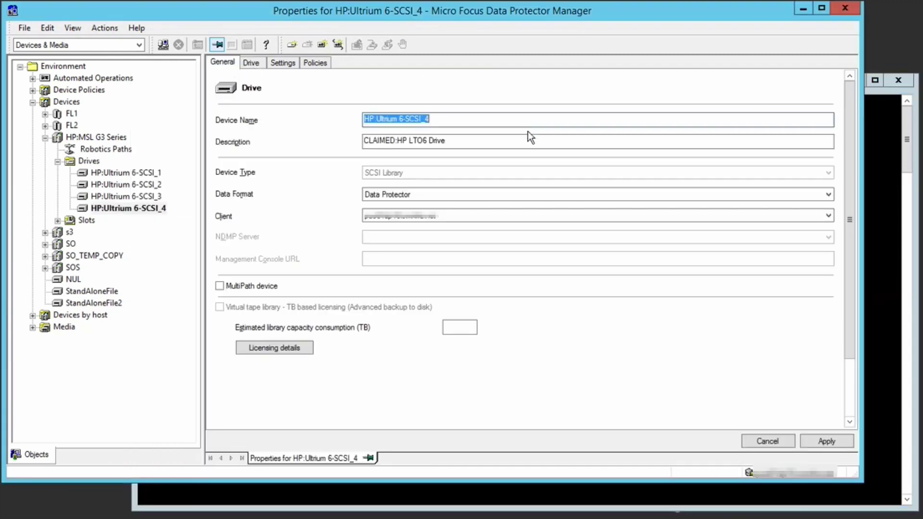
{"action": "left_click", "coordinate": [884, 159]}
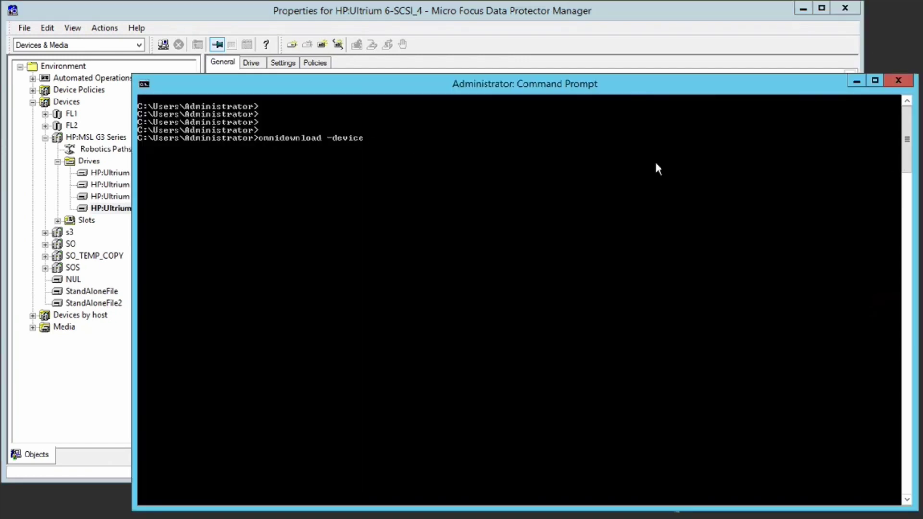
{"action": "right_click", "coordinate": [412, 148]}
{"action": "type", "text": "\""}
{"action": "key", "text": "Left"}
{"action": "type", "text": "\""}
{"action": "key", "text": "Return"}
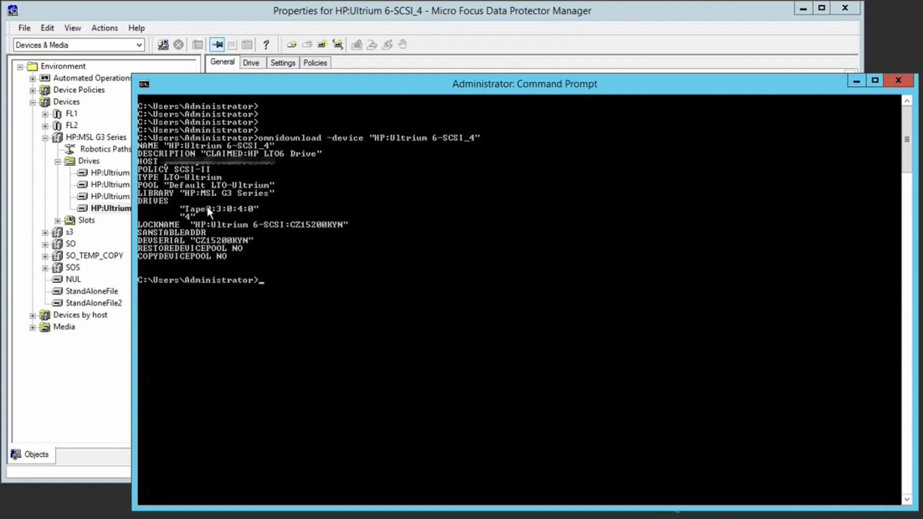
{"action": "left_click_drag", "start_coordinate": [187, 209], "coordinate": [254, 209]}
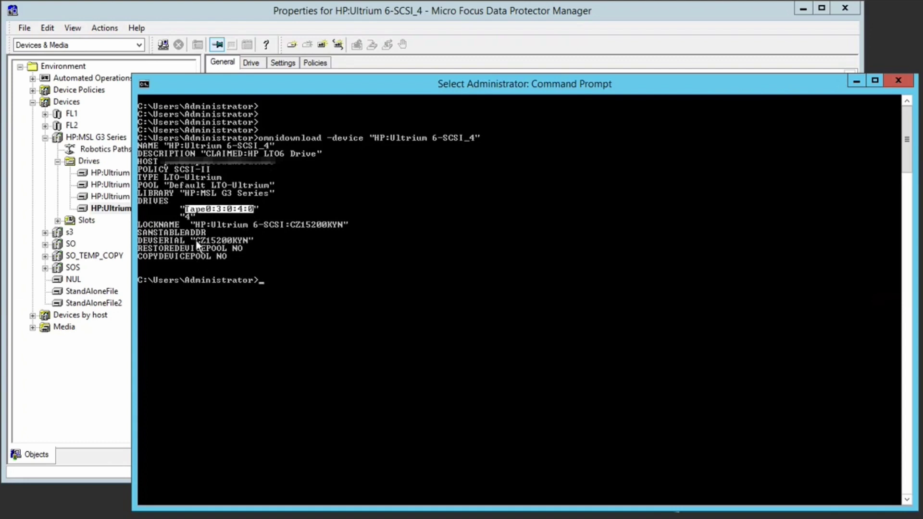
{"action": "left_click_drag", "start_coordinate": [192, 241], "coordinate": [227, 238]}
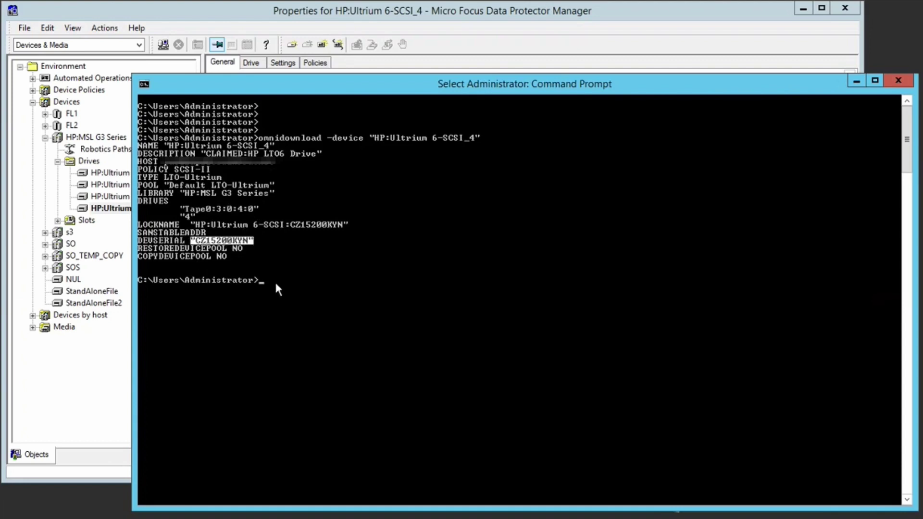
Switch back to Data Protector Manager and apply the pending changes to the HP:Ultrium 6-SCSI_4 drive
{"action": "left_click", "coordinate": [348, 9]}
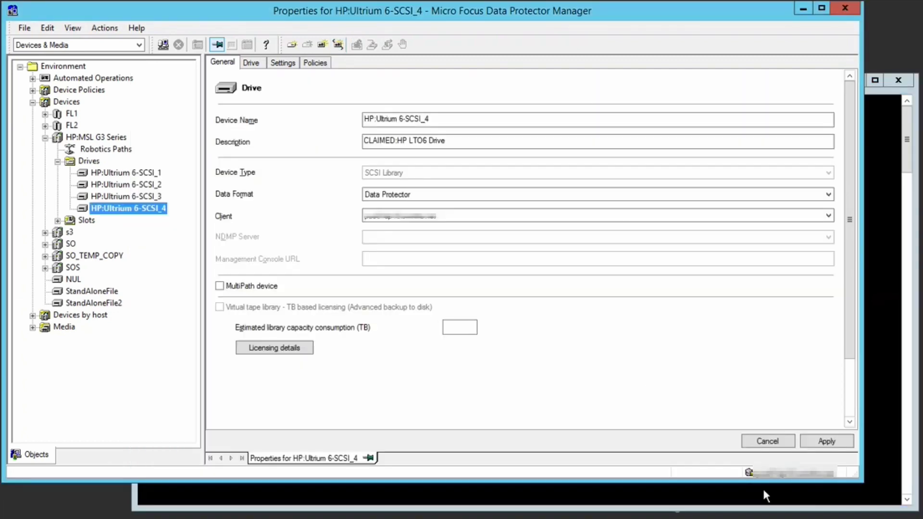
{"action": "left_click", "coordinate": [804, 440]}
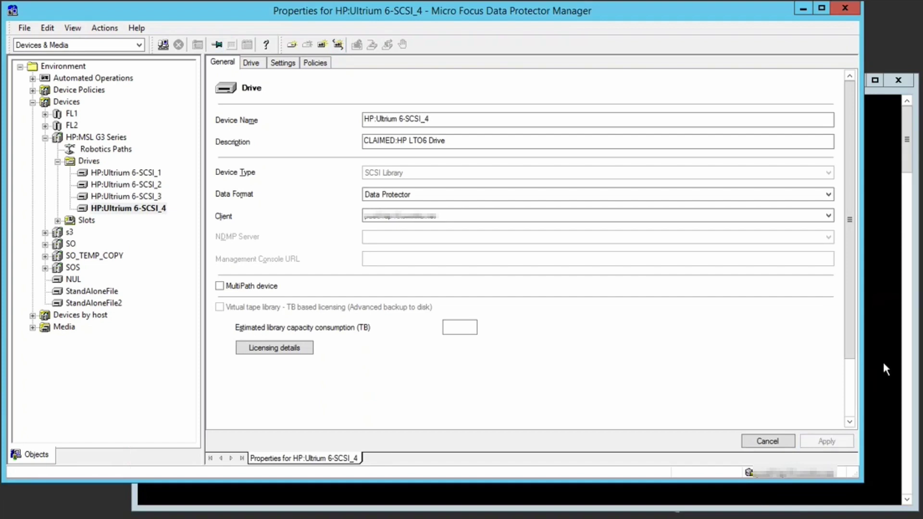
Switch to Command Prompt, repeat the omnidownload query for HP:Ultrium 6-SCSI_4, and check its DEVSERIAL and DRIVES entries
{"action": "left_click", "coordinate": [882, 360]}
{"action": "key", "text": "Escape"}
{"action": "key", "text": "Up"}
{"action": "key", "text": "Return"}
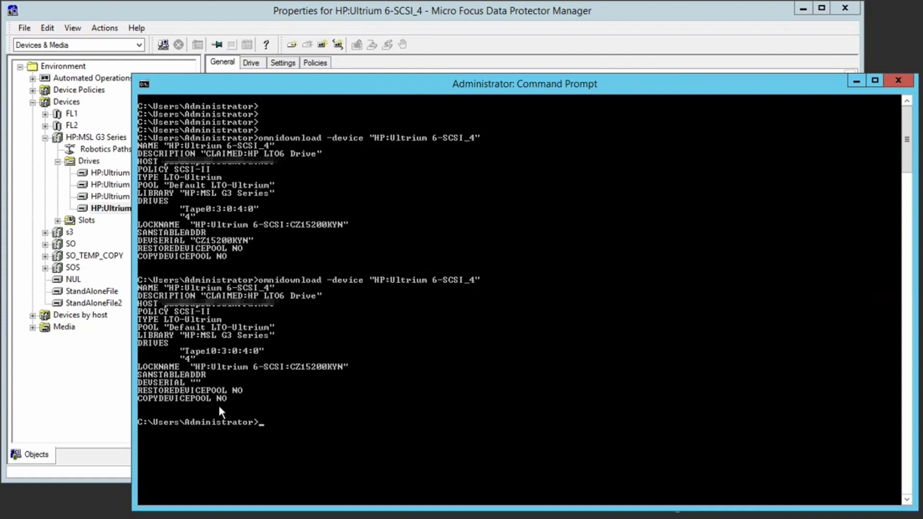
{"action": "left_click_drag", "start_coordinate": [165, 384], "coordinate": [184, 380]}
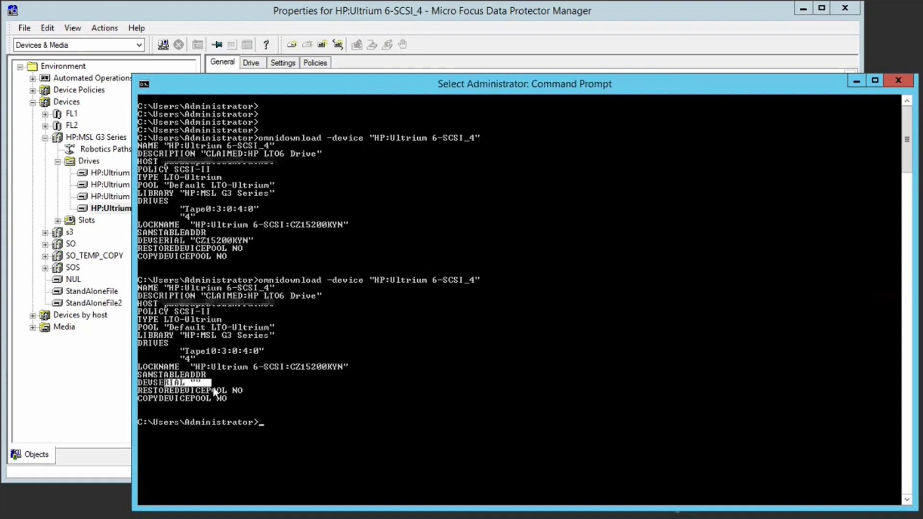
{"action": "left_click_drag", "start_coordinate": [187, 351], "coordinate": [269, 352]}
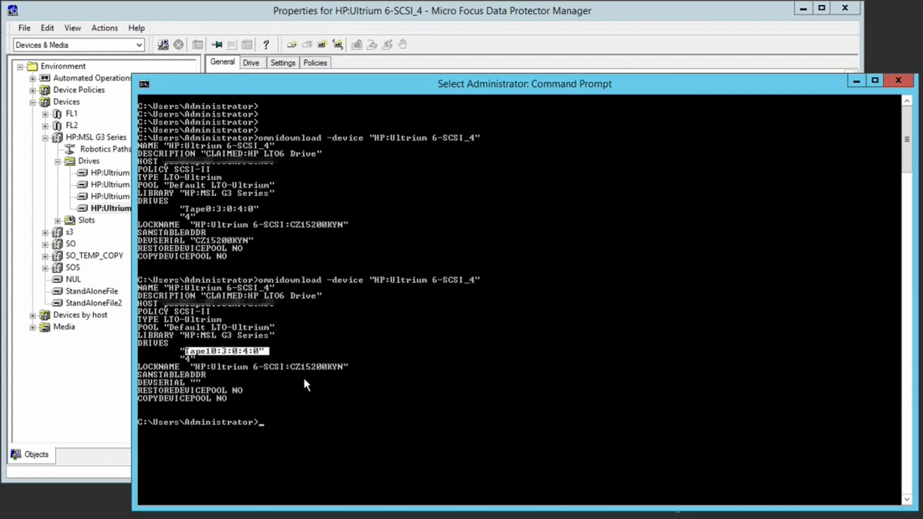
In Data Protector Manager, scan the medium in slot 1 of the HP:MSL G3 Series library using drive HP:Ultrium 6-SCSI_4
{"action": "left_click", "coordinate": [411, 11]}
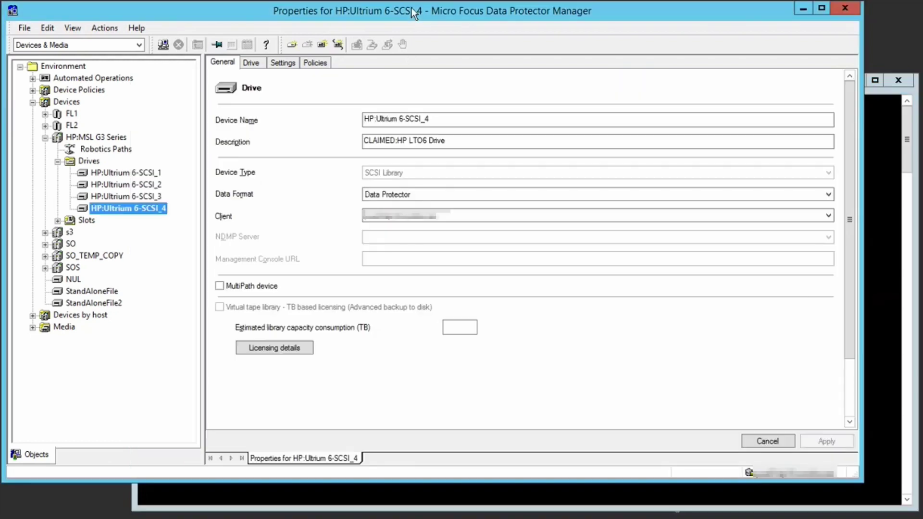
{"action": "left_click", "coordinate": [57, 221]}
{"action": "left_click", "coordinate": [116, 210]}
{"action": "right_click", "coordinate": [117, 212]}
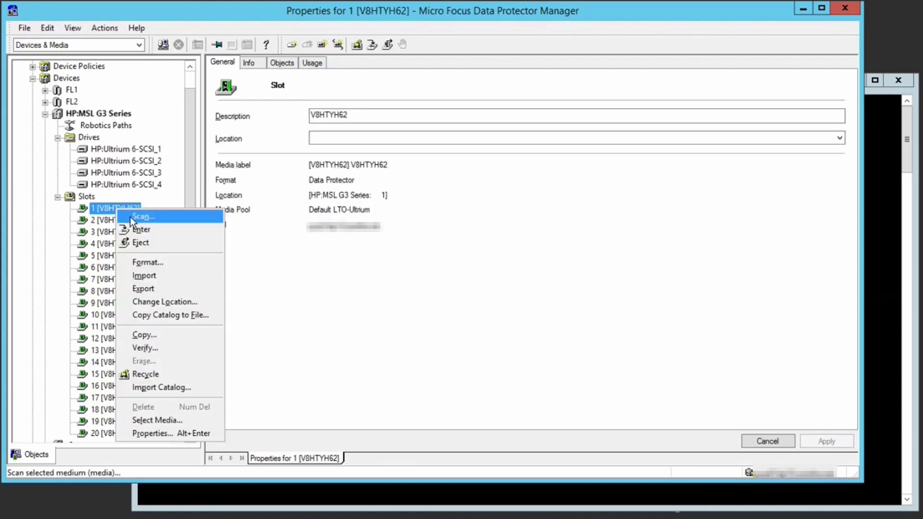
{"action": "left_click", "coordinate": [129, 218]}
{"action": "left_click", "coordinate": [321, 137]}
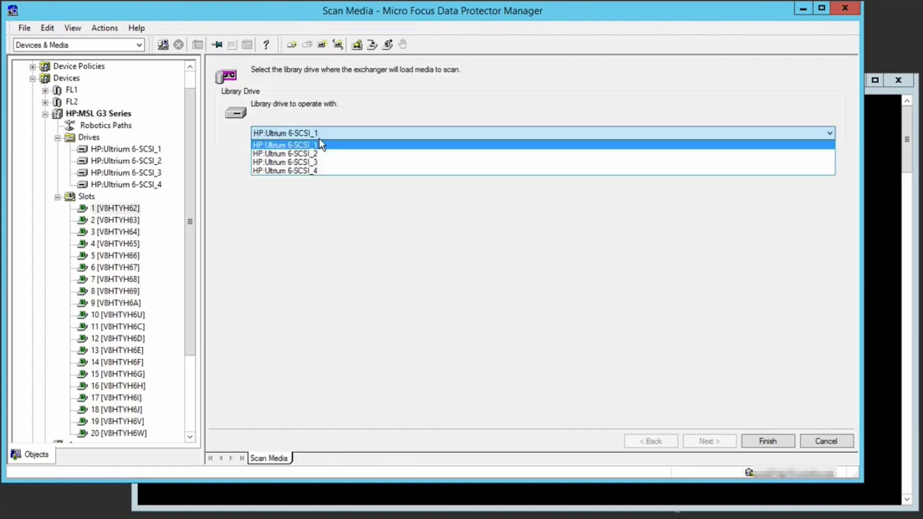
{"action": "left_click", "coordinate": [318, 170]}
{"action": "left_click", "coordinate": [769, 440]}
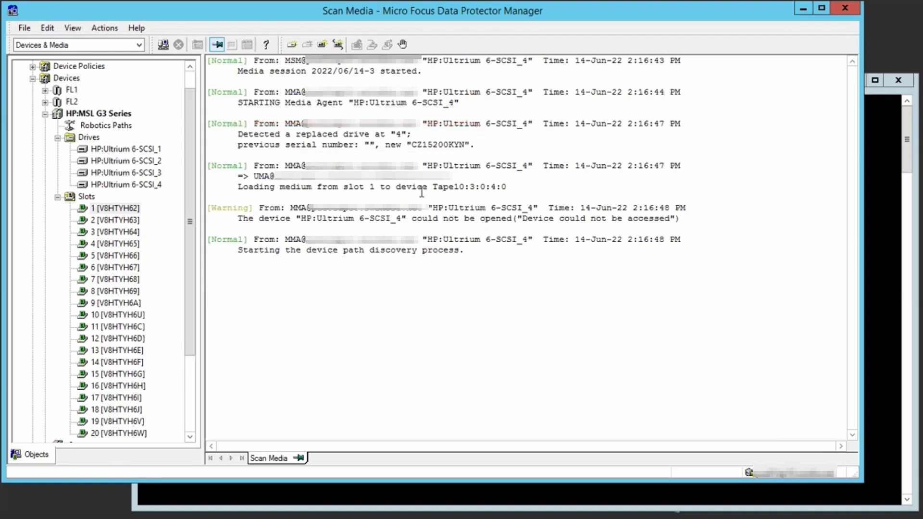
Examine the scan session's messages about the drive serial number and device path discovery, and dismiss the session summary
{"action": "left_click_drag", "start_coordinate": [354, 143], "coordinate": [512, 142]}
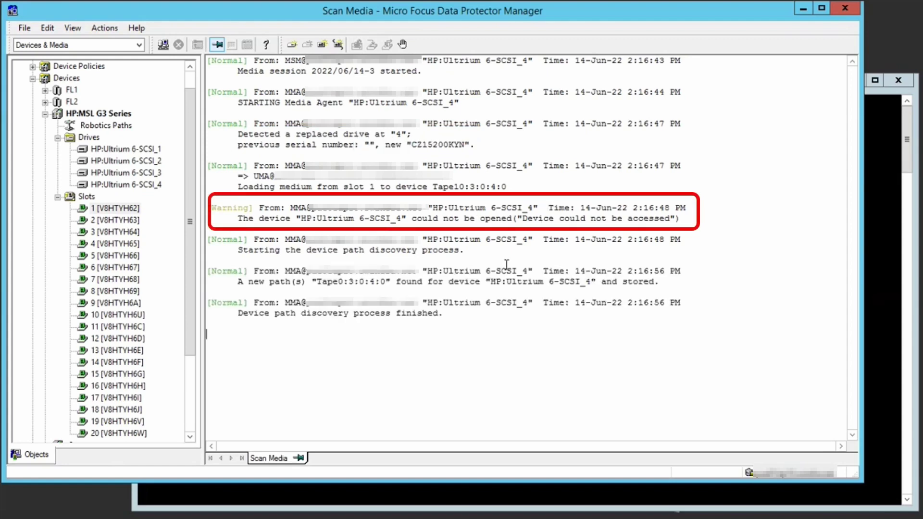
{"action": "left_click_drag", "start_coordinate": [285, 239], "coordinate": [469, 250]}
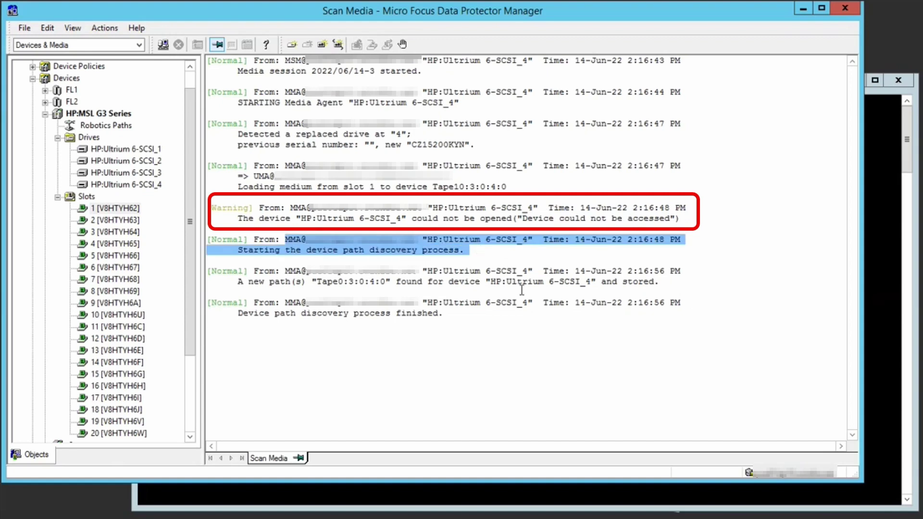
{"action": "left_click_drag", "start_coordinate": [302, 281], "coordinate": [658, 281]}
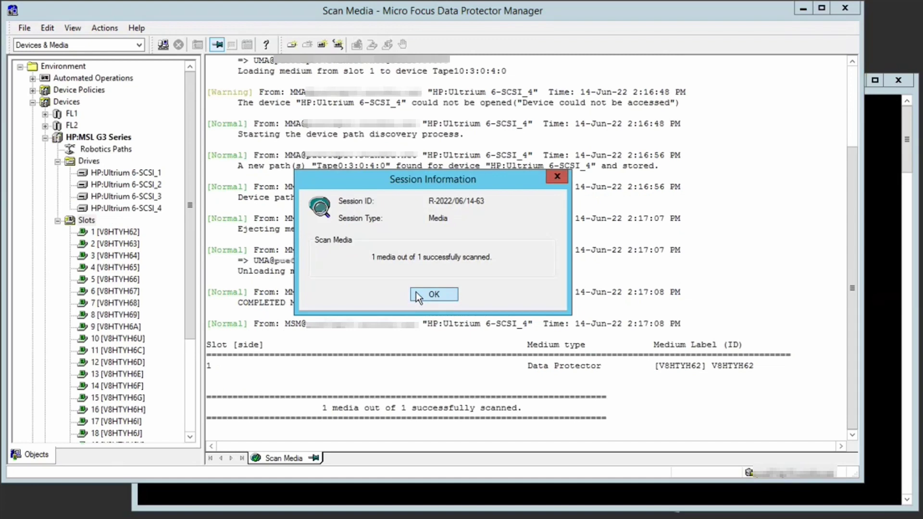
{"action": "left_click", "coordinate": [416, 294]}
Check the Drive settings of HP:Ultrium 6-SCSI_4 and reconnect to the Cell Manager to refresh the device data
{"action": "left_click", "coordinate": [94, 208]}
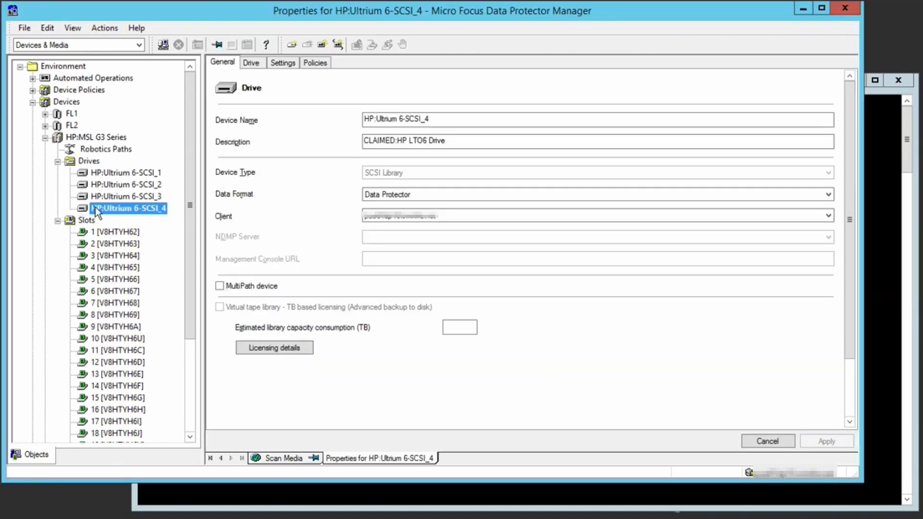
{"action": "left_click", "coordinate": [261, 64]}
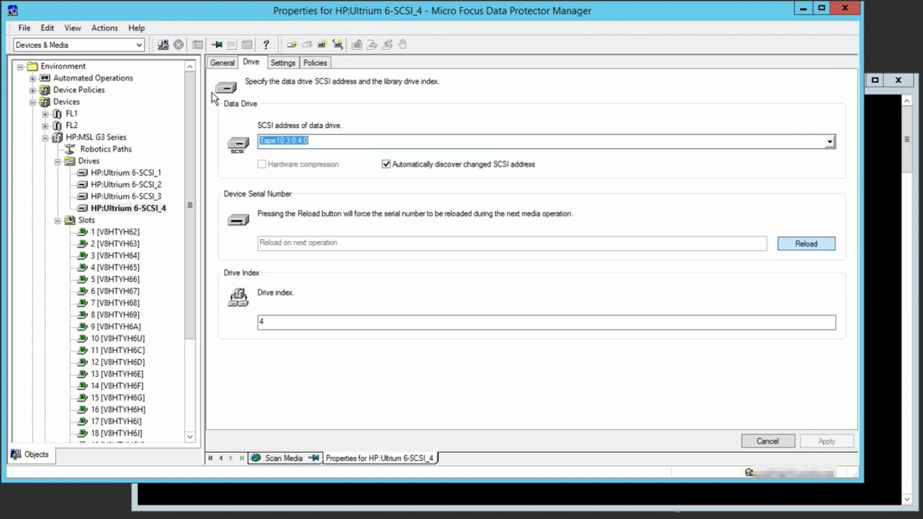
{"action": "left_click", "coordinate": [163, 46]}
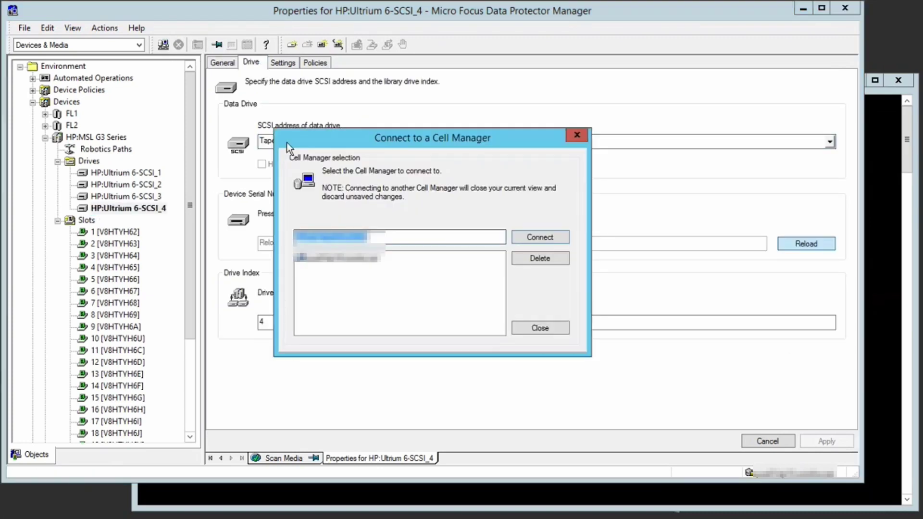
{"action": "left_click", "coordinate": [531, 237]}
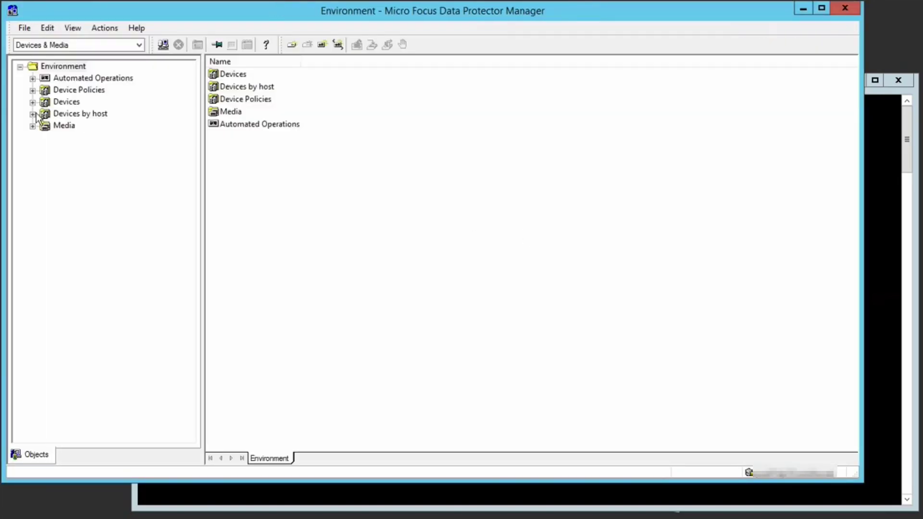
Reopen HP:Ultrium 6-SCSI_4 under the HP:MSL G3 Series drives to review its SCSI address and device serial number
{"action": "left_click", "coordinate": [32, 102]}
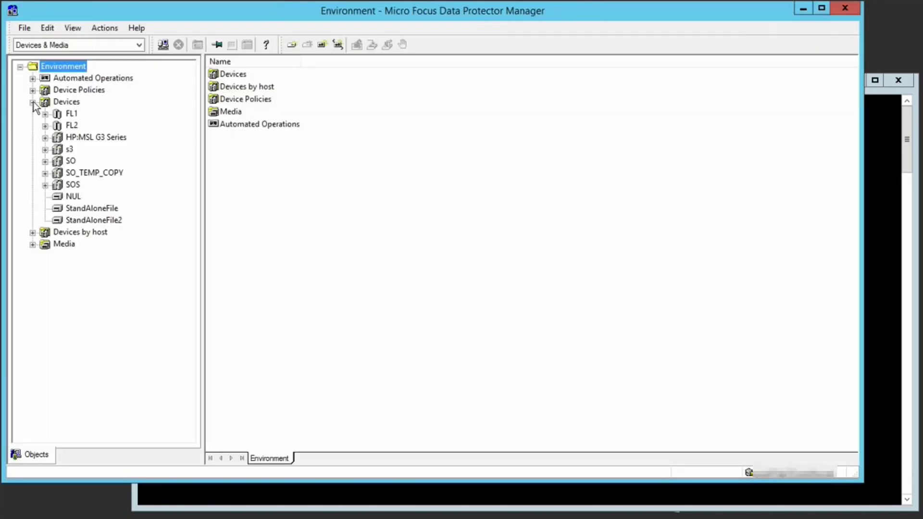
{"action": "left_click", "coordinate": [44, 137]}
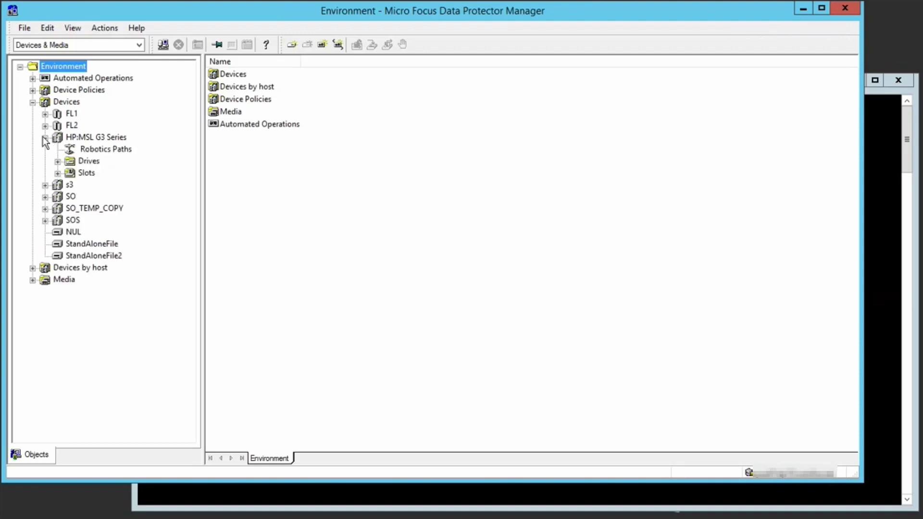
{"action": "left_click", "coordinate": [58, 161]}
{"action": "left_click", "coordinate": [119, 207]}
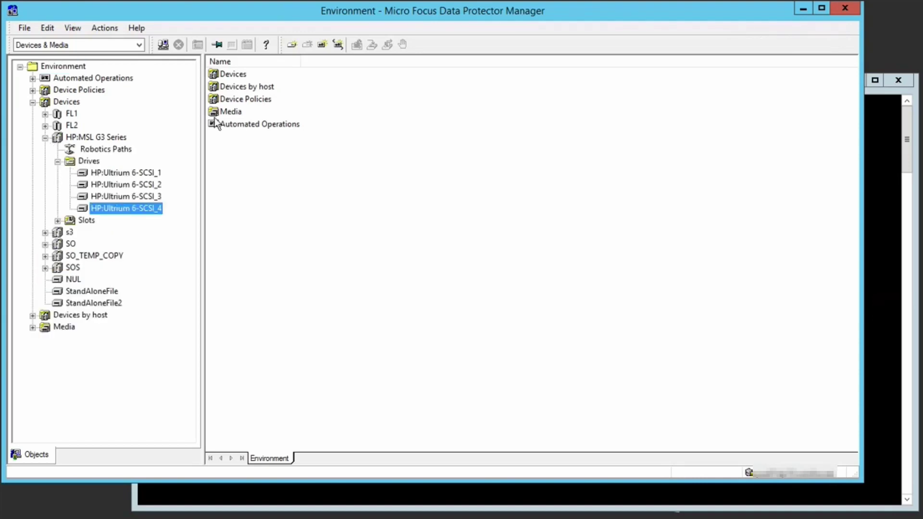
{"action": "left_click", "coordinate": [252, 63]}
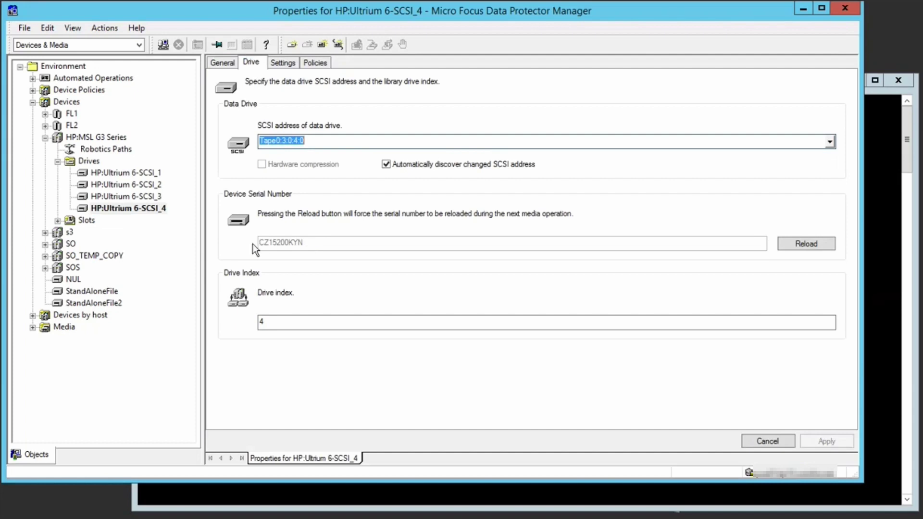
Switch to Command Prompt and rerun omnidownload for HP:Ultrium 6-SCSI_4 to verify the device configuration after the scan
{"action": "left_click", "coordinate": [884, 111]}
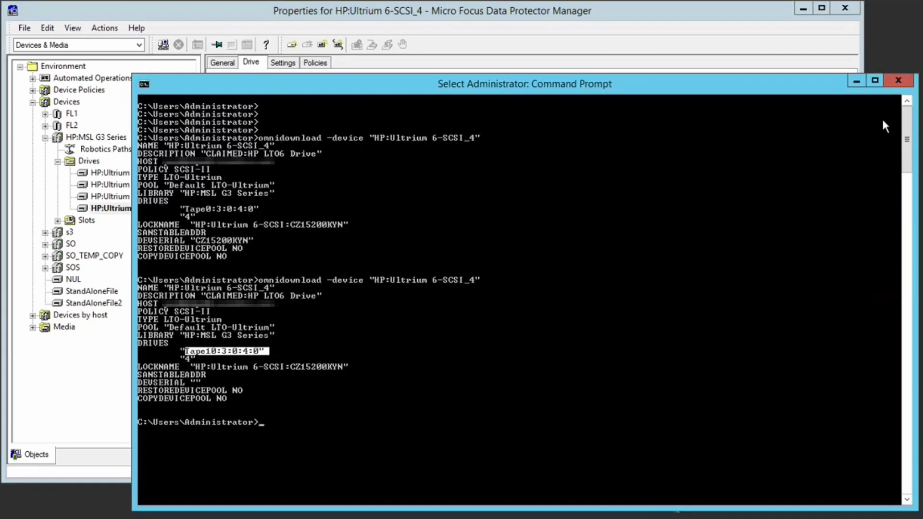
{"action": "key", "text": "Escape"}
{"action": "key", "text": "Up"}
{"action": "key", "text": "Return"}
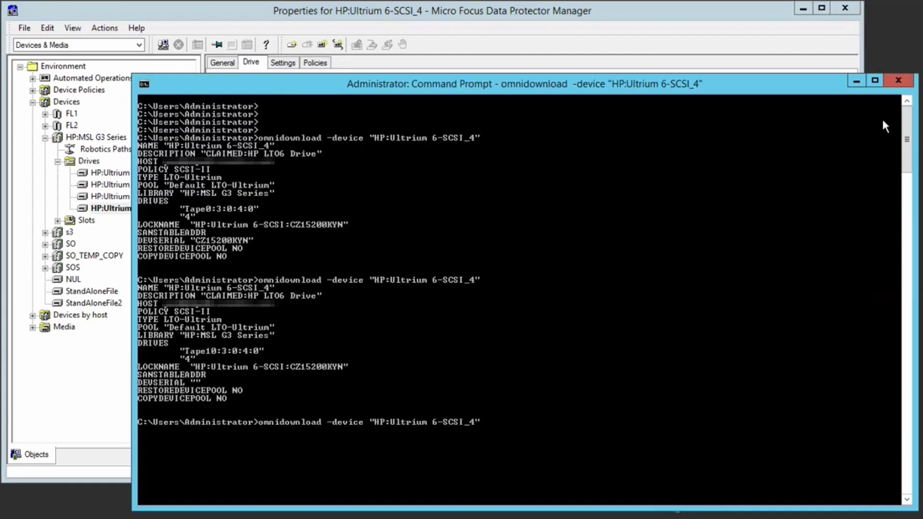